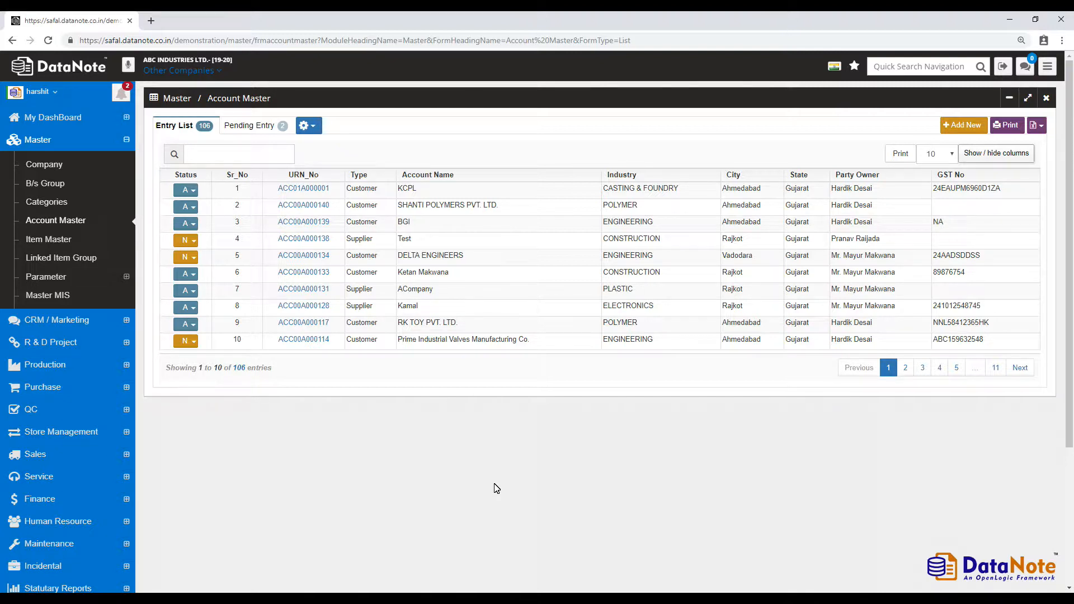
Show the Pending Entry list in Account Master, with its 2 accounts awaiting approval.
{"action": "left_click", "coordinate": [258, 125]}
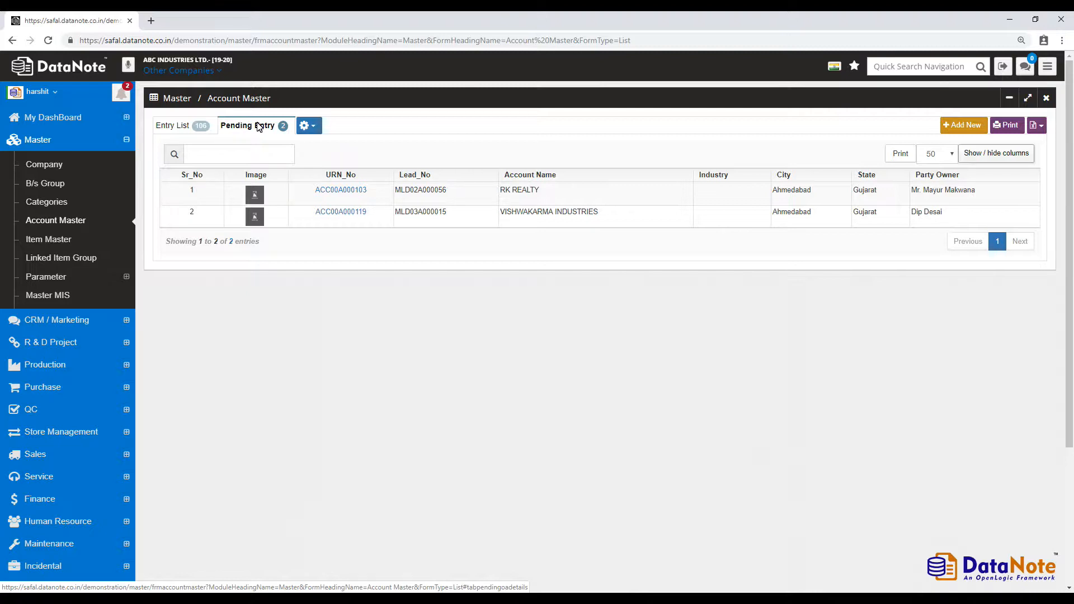
Open the pending RK REALTY account, discard it without saving, and start a new account entry.
{"action": "left_click", "coordinate": [353, 190]}
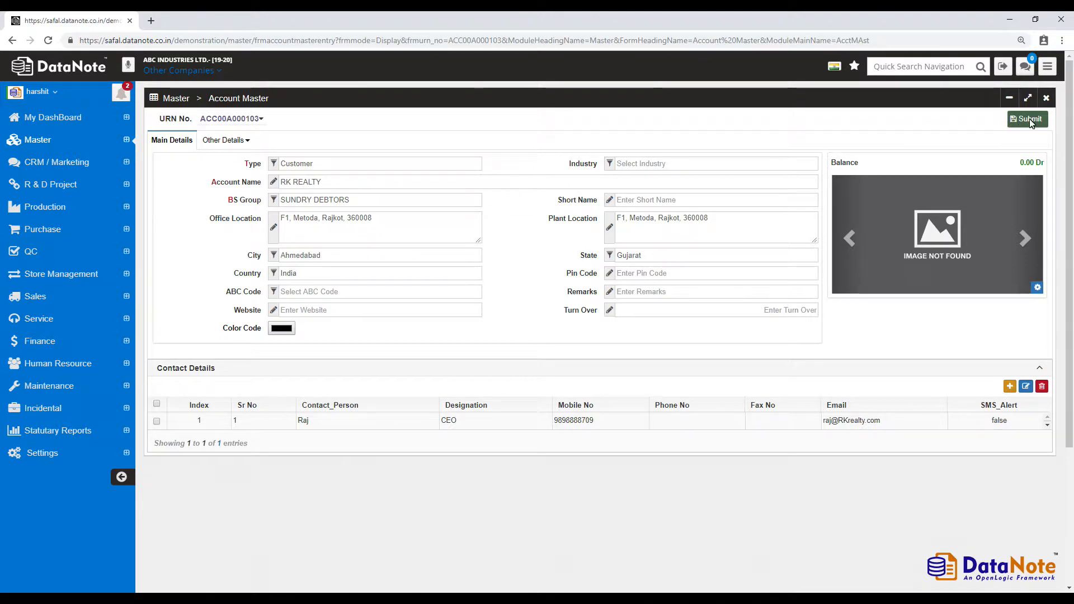
{"action": "left_click", "coordinate": [1046, 99]}
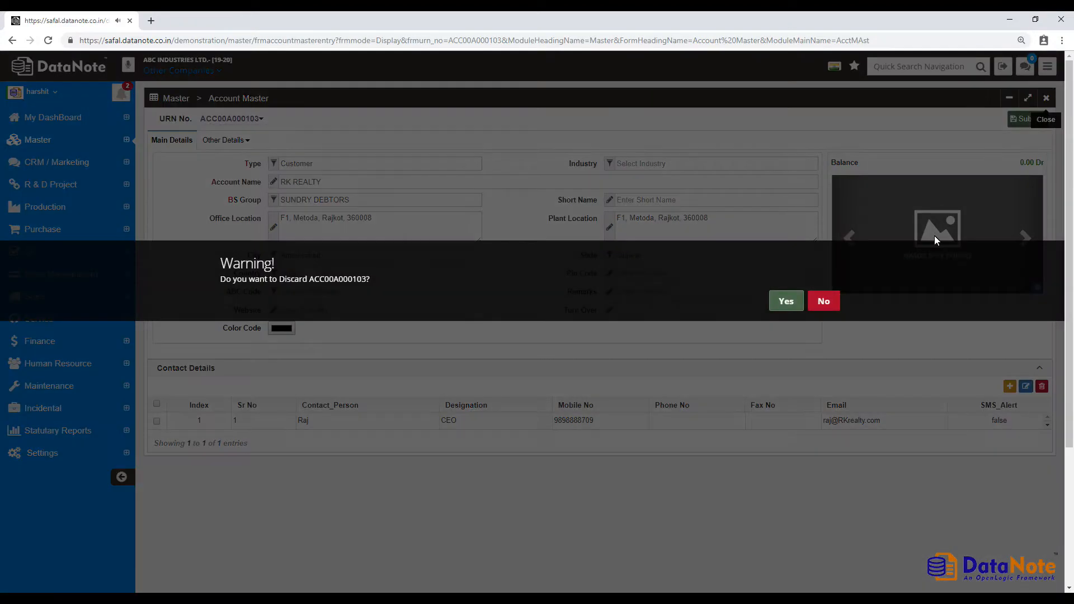
{"action": "left_click", "coordinate": [825, 302]}
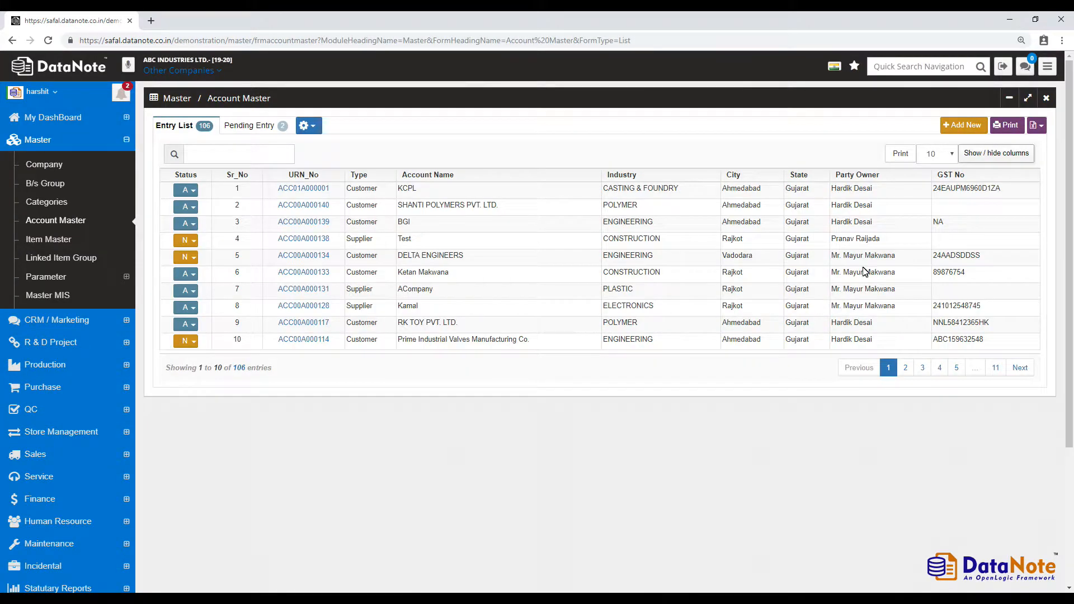
{"action": "left_click", "coordinate": [969, 126]}
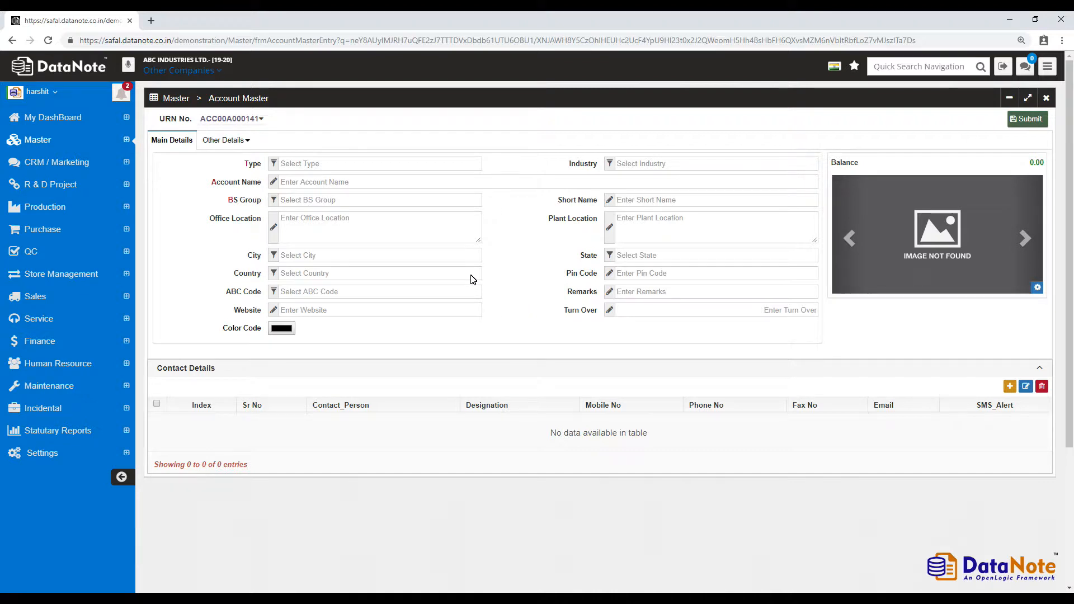
List the extra detail sections available for the new account under Other Details.
{"action": "left_click", "coordinate": [251, 146]}
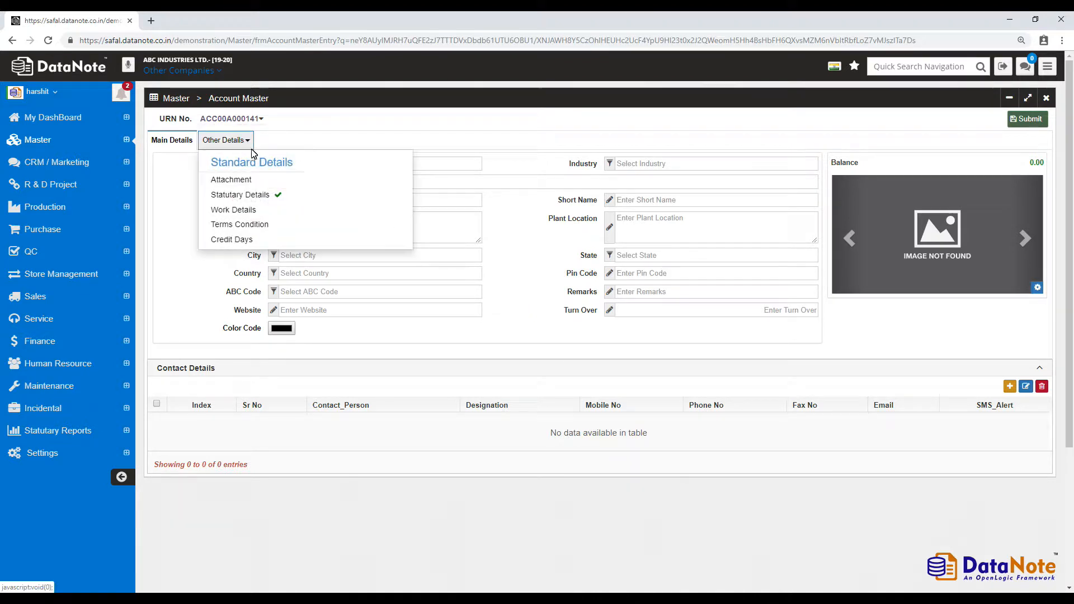
Look at the Attachment window, then add the Statutary Details section to the new account.
{"action": "left_click", "coordinate": [274, 179]}
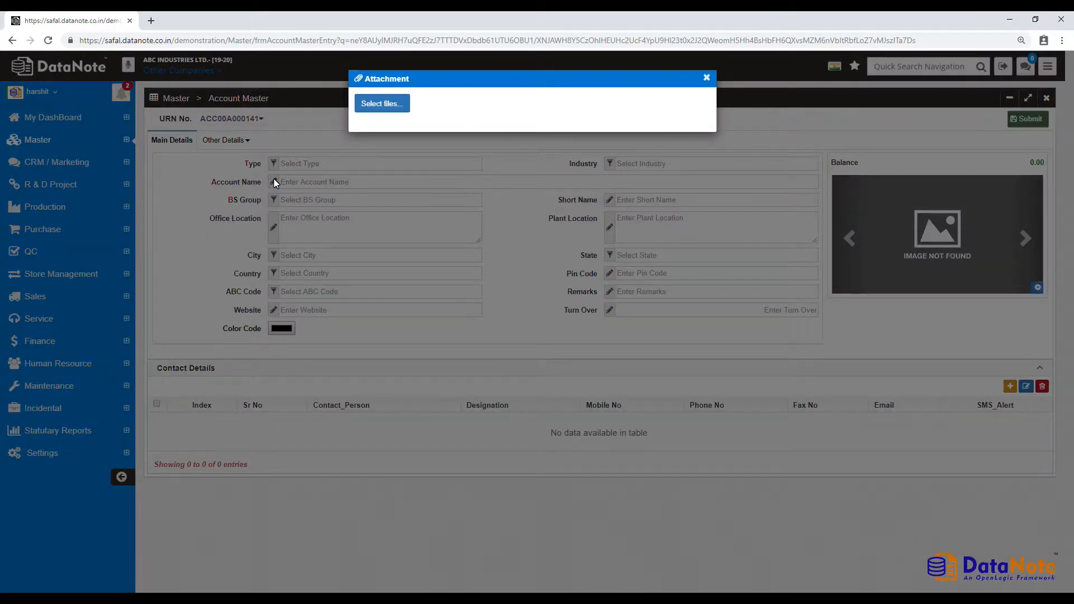
{"action": "left_click", "coordinate": [706, 79]}
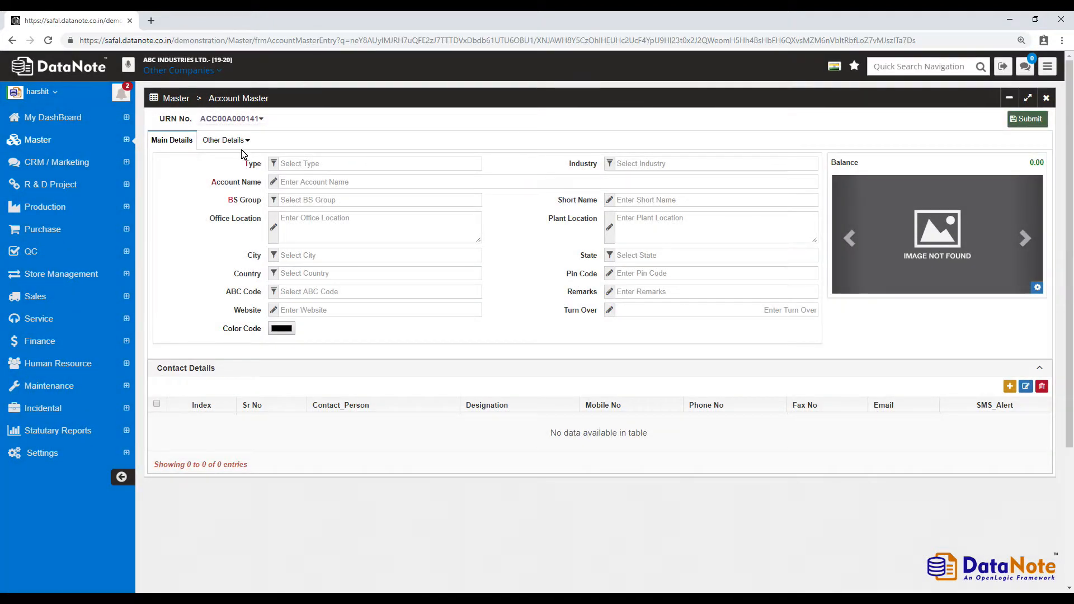
{"action": "left_click", "coordinate": [239, 146]}
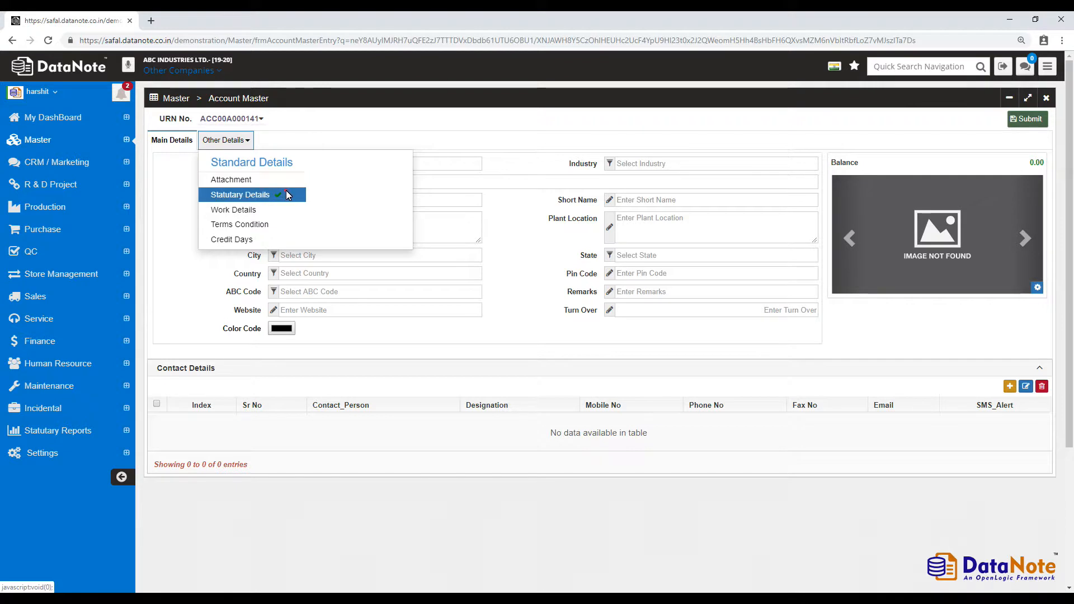
{"action": "left_click", "coordinate": [286, 194]}
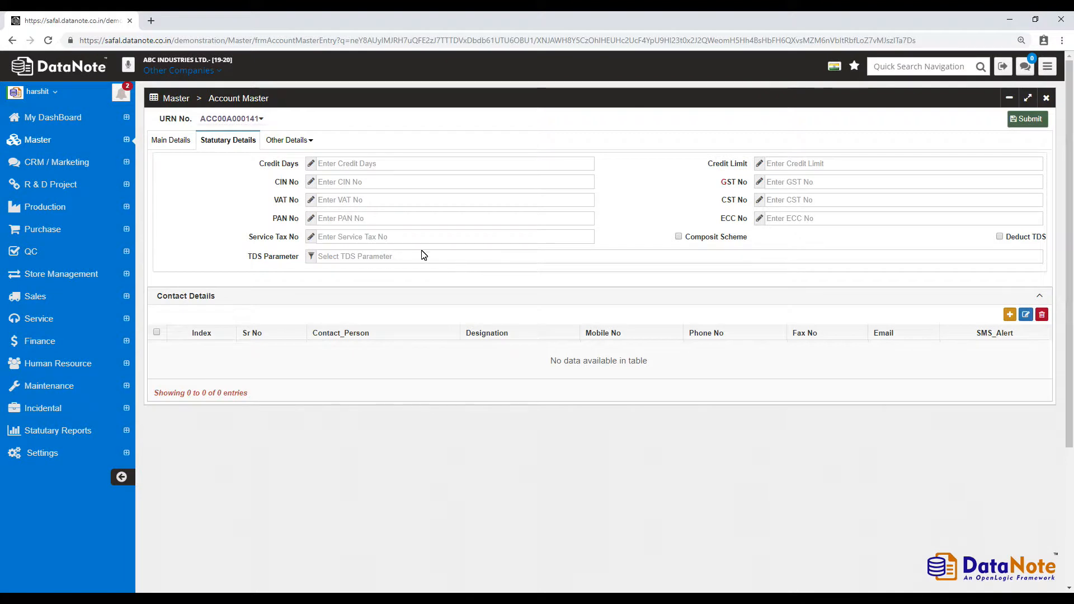
Add the Work Details and Terms Condition sections, then return to the account's main details.
{"action": "left_click", "coordinate": [280, 140]}
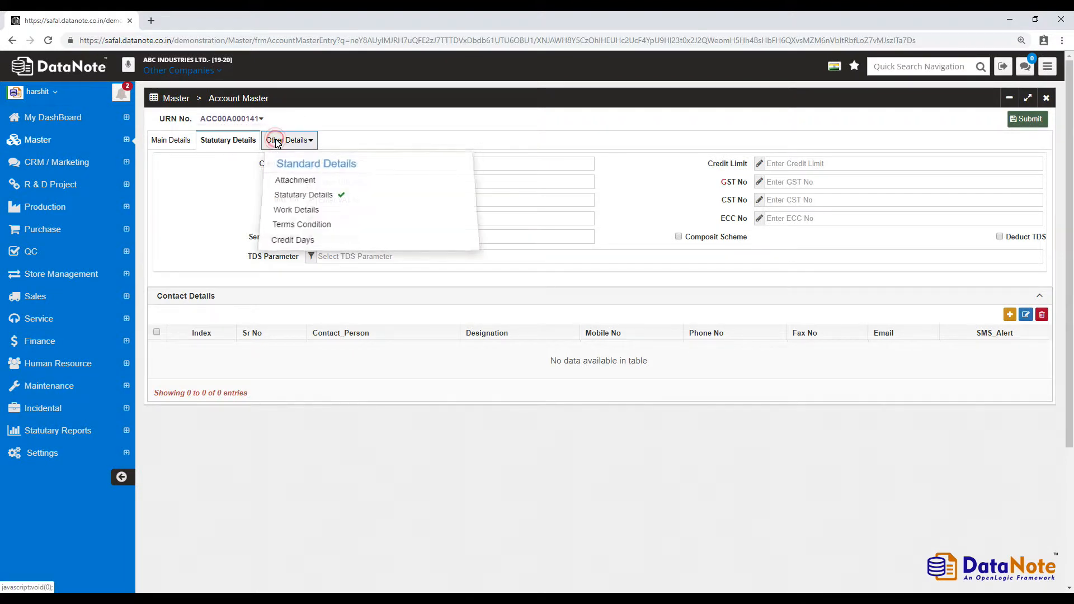
{"action": "left_click", "coordinate": [336, 208]}
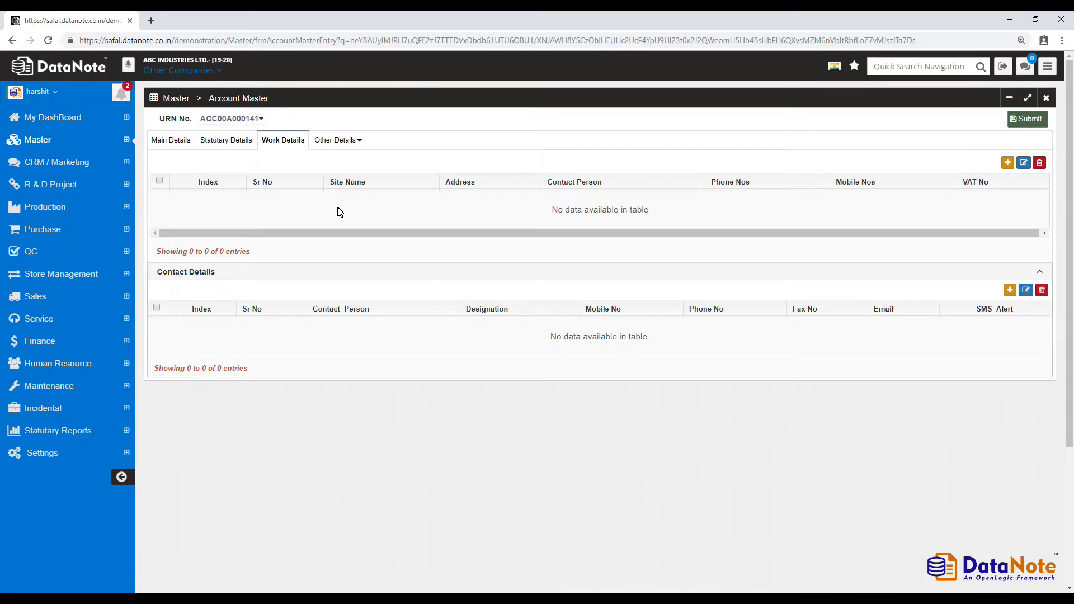
{"action": "left_click", "coordinate": [349, 144]}
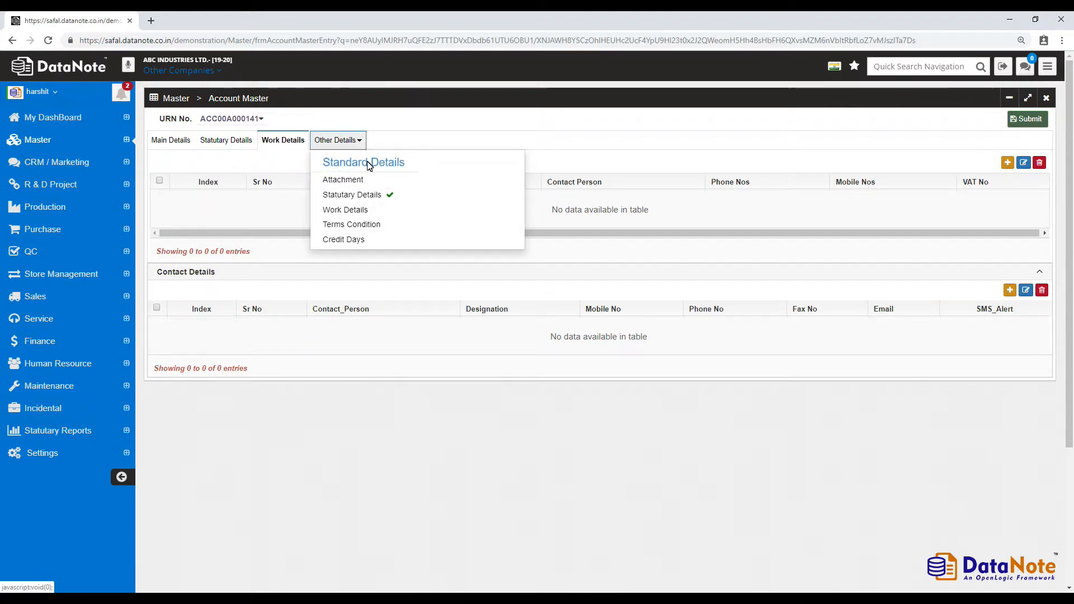
{"action": "left_click", "coordinate": [404, 241]}
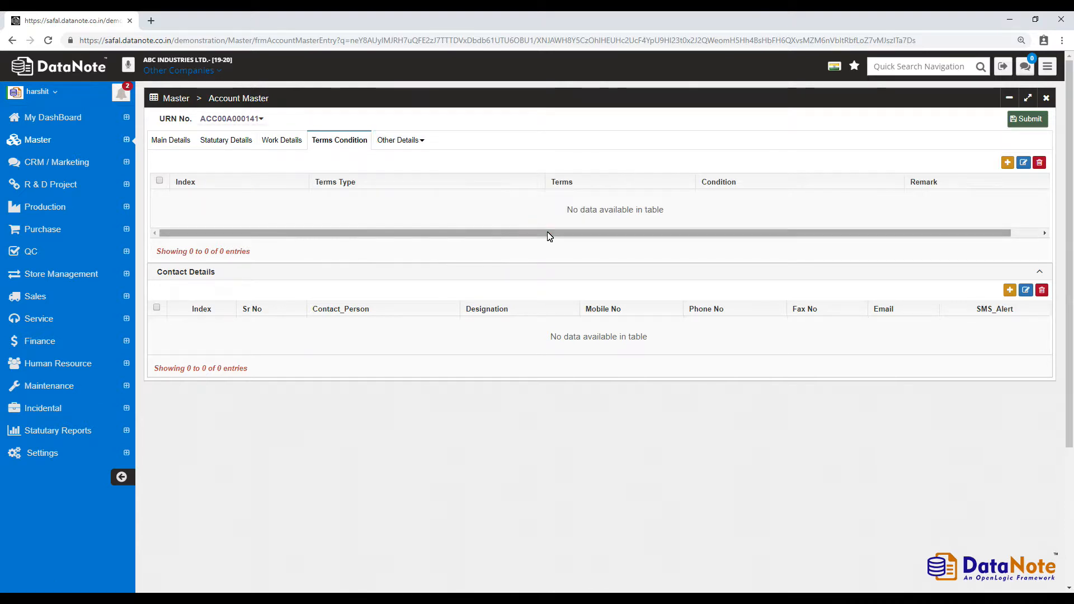
{"action": "left_click", "coordinate": [172, 142]}
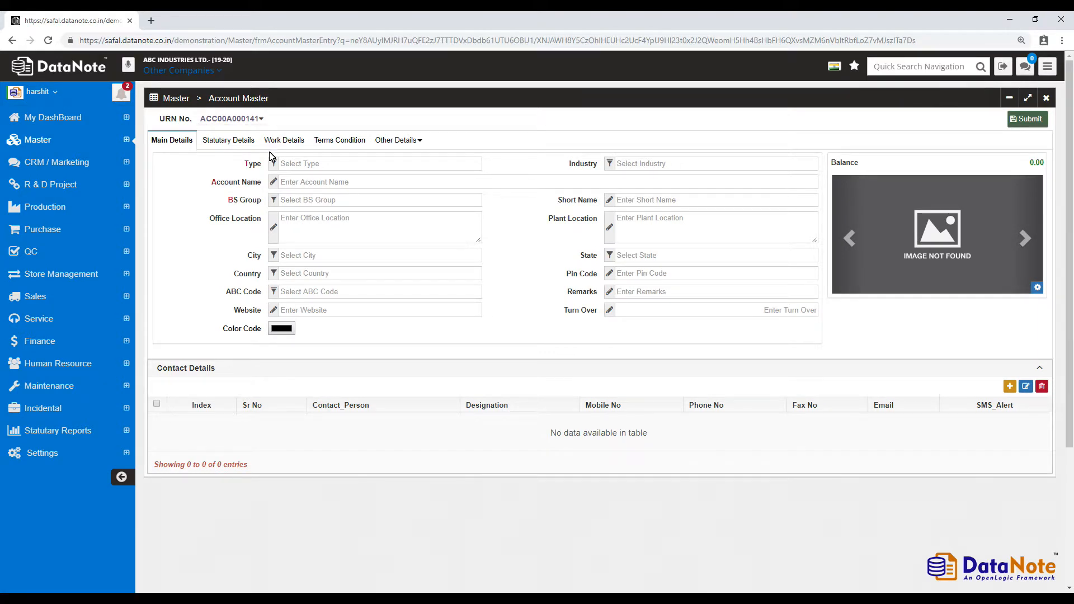
{"action": "left_click", "coordinate": [342, 165]}
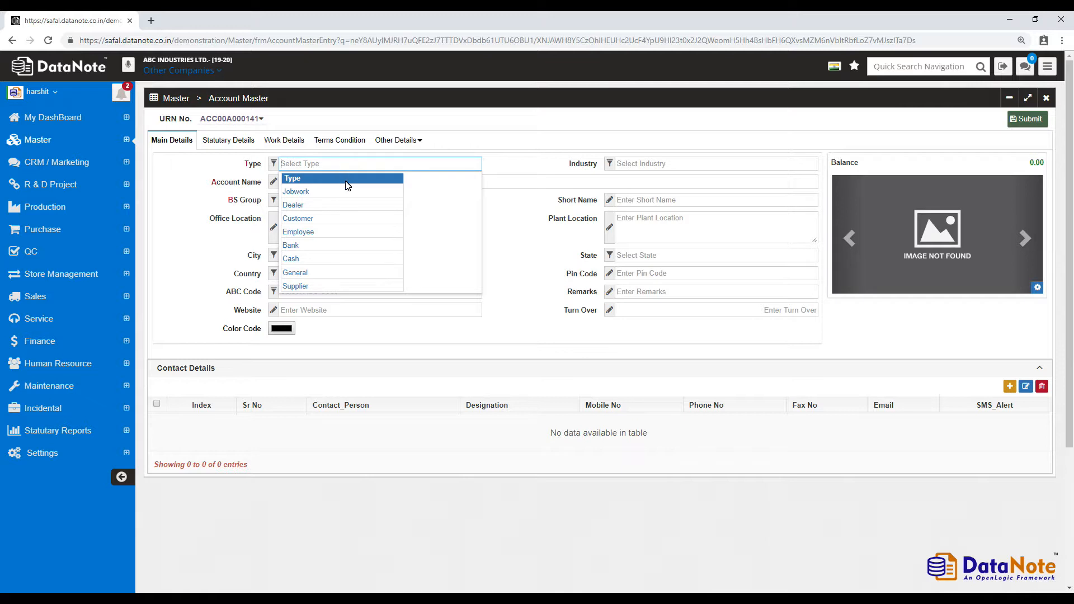
Set the account type to Customer and the industry to ENGINEERING.
{"action": "left_click", "coordinate": [353, 218]}
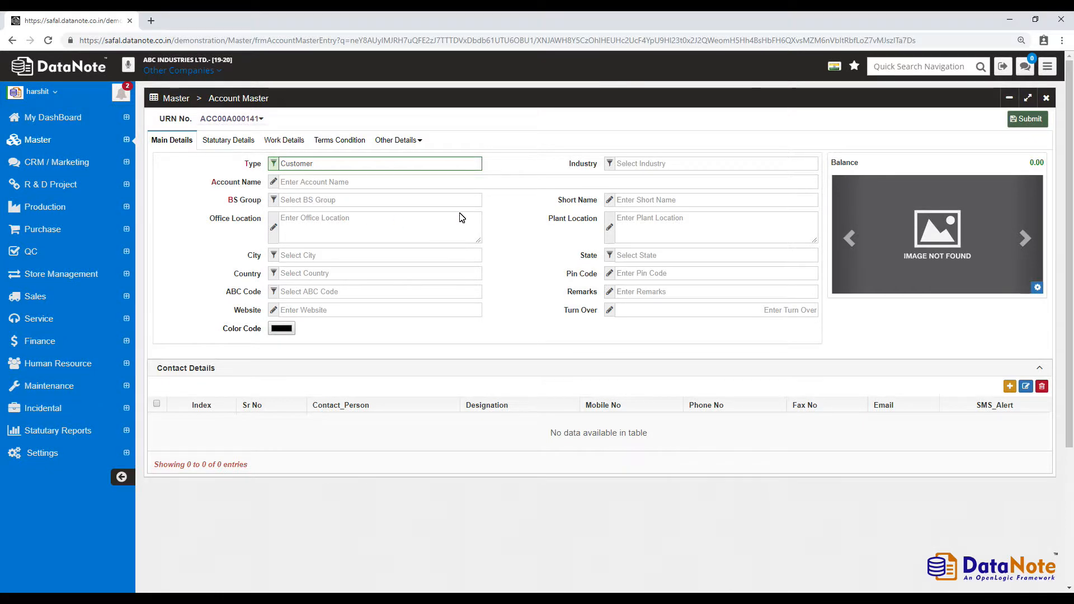
{"action": "left_click", "coordinate": [649, 165]}
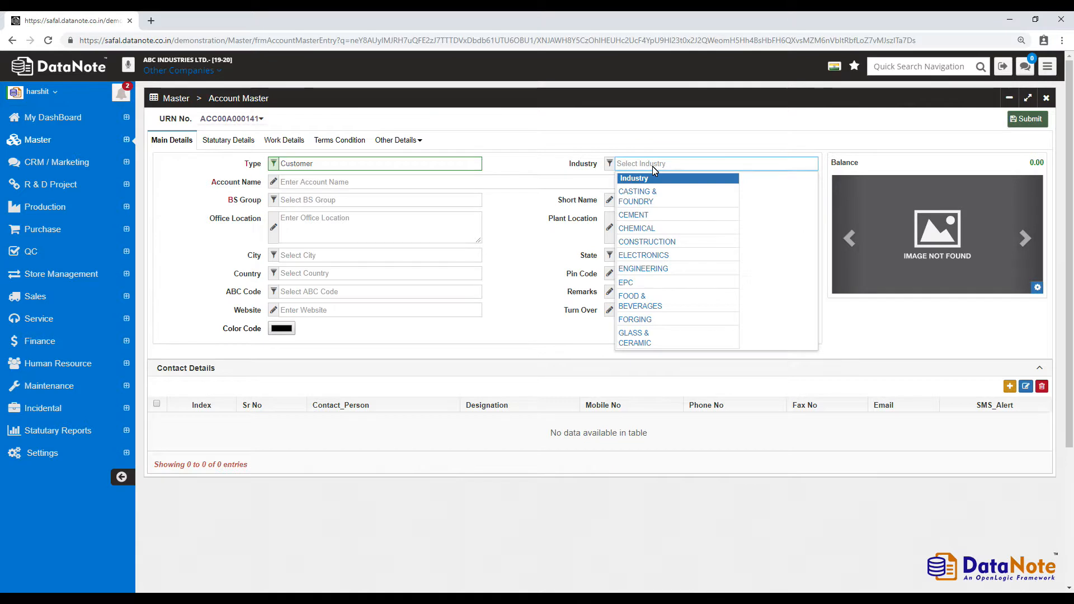
{"action": "left_click", "coordinate": [660, 267]}
Name the account 'Parmar Constructions' and assign it to the SUNDRY DEBTORS balance-sheet group.
{"action": "left_click", "coordinate": [544, 185]}
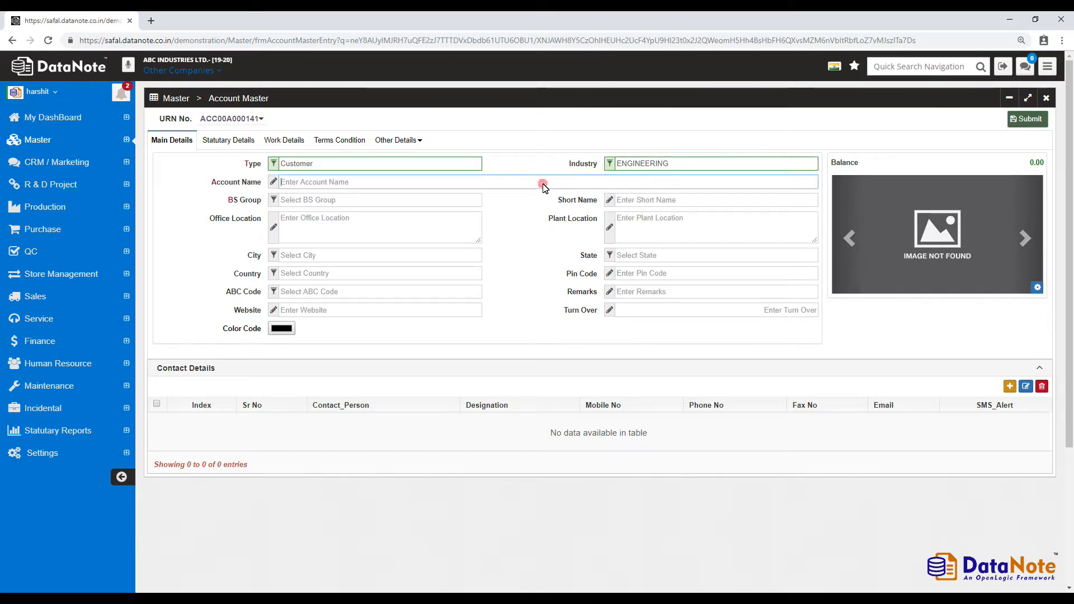
{"action": "type", "text": "Parma"}
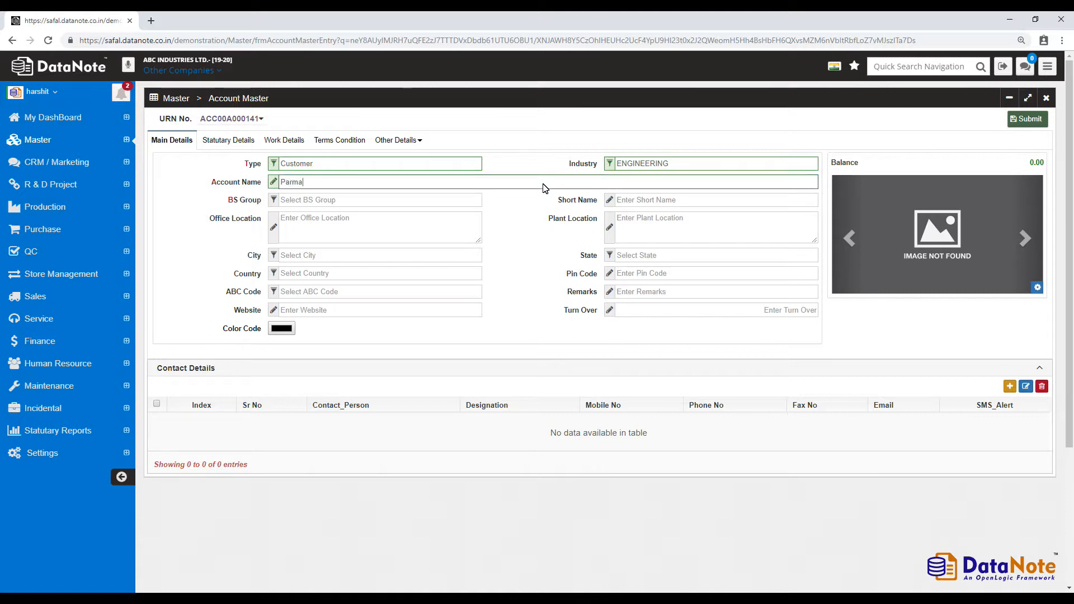
{"action": "type", "text": "r Constructions"}
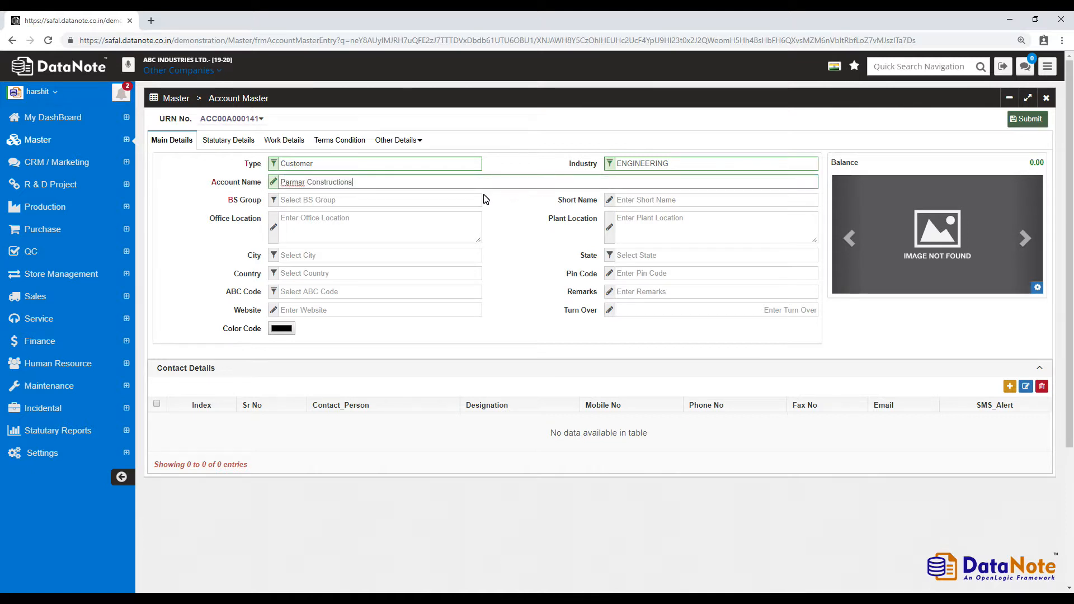
{"action": "left_click", "coordinate": [440, 201]}
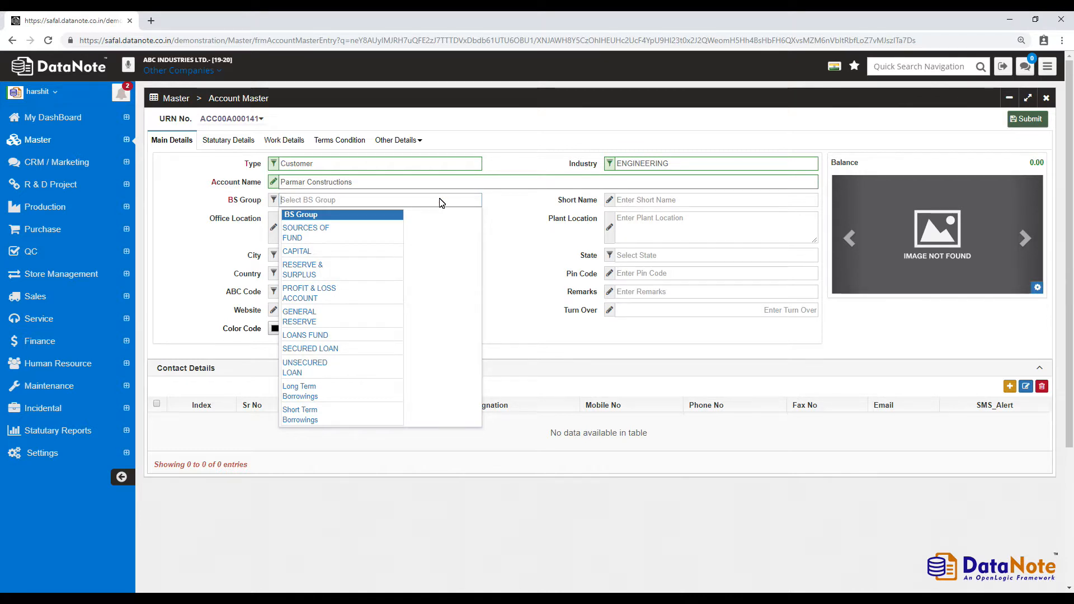
{"action": "type", "text": "deb"}
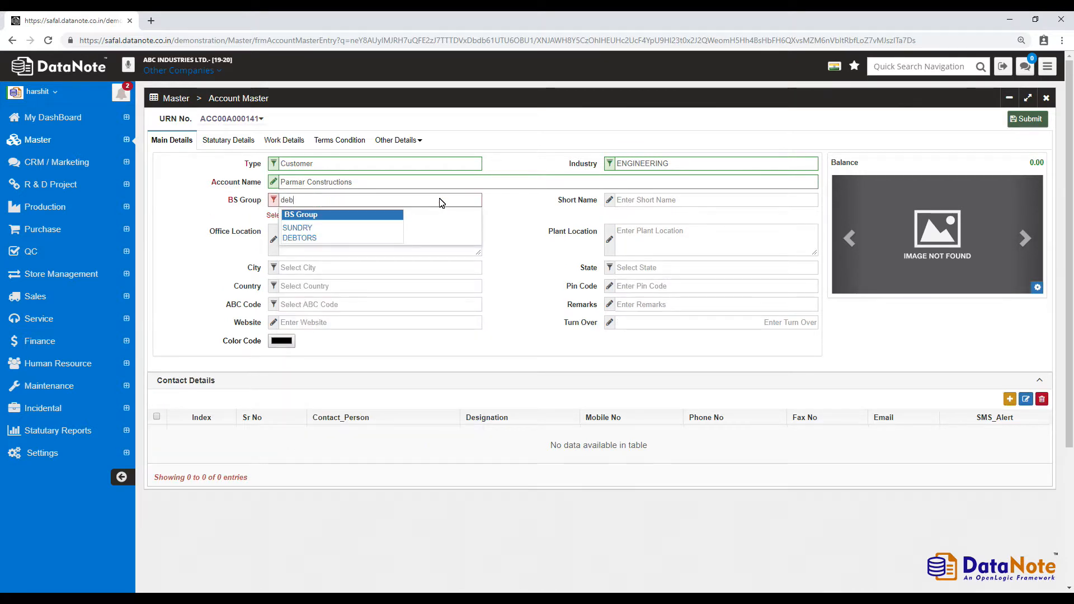
{"action": "left_click", "coordinate": [353, 230]}
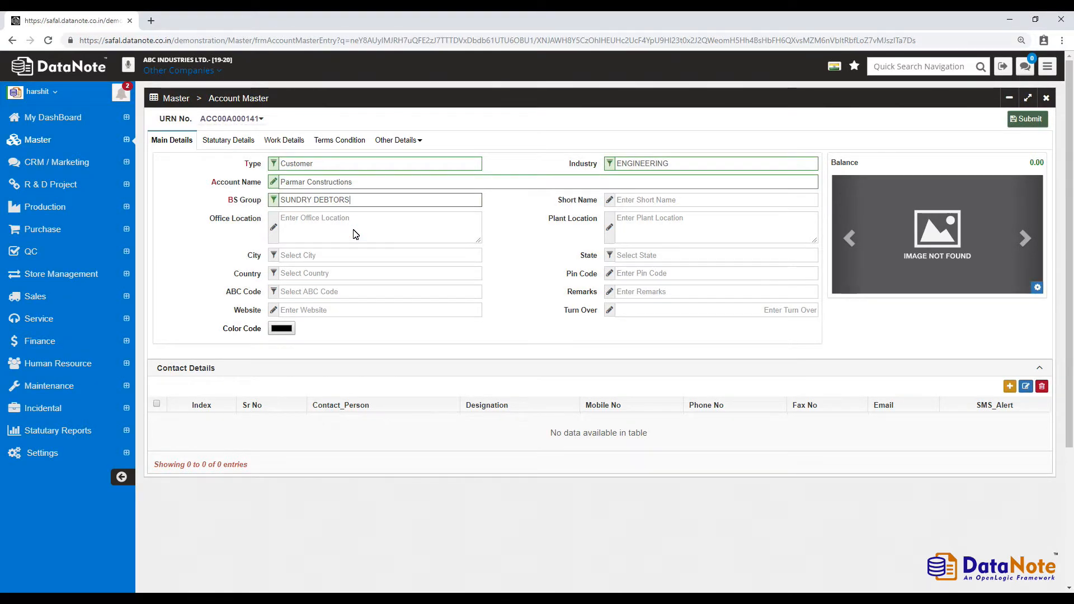
{"action": "left_click", "coordinate": [95, 141]}
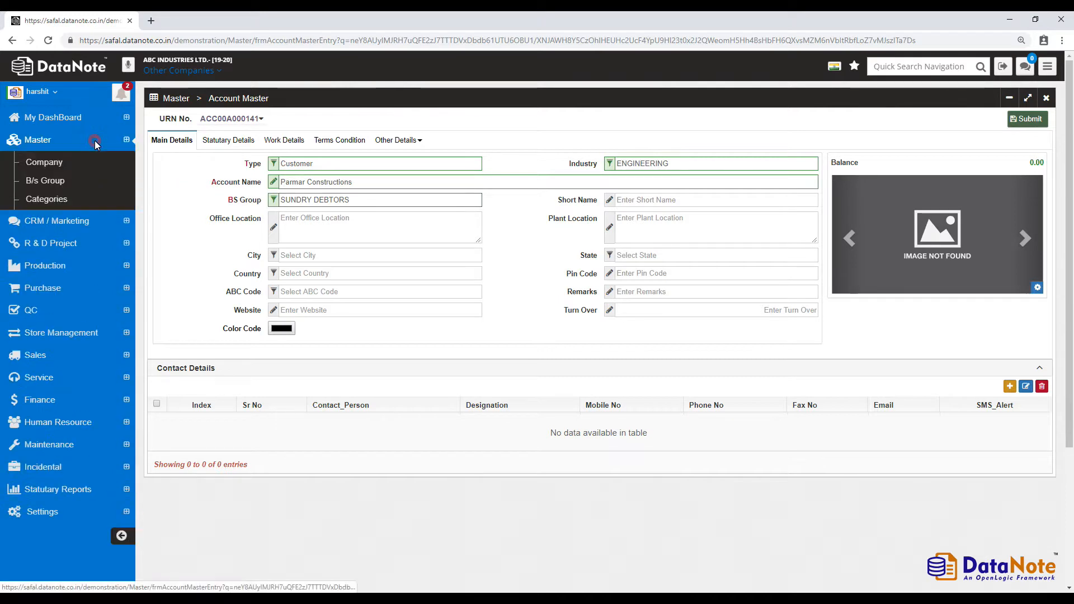
{"action": "right_click", "coordinate": [98, 179]}
{"action": "left_click", "coordinate": [110, 183]}
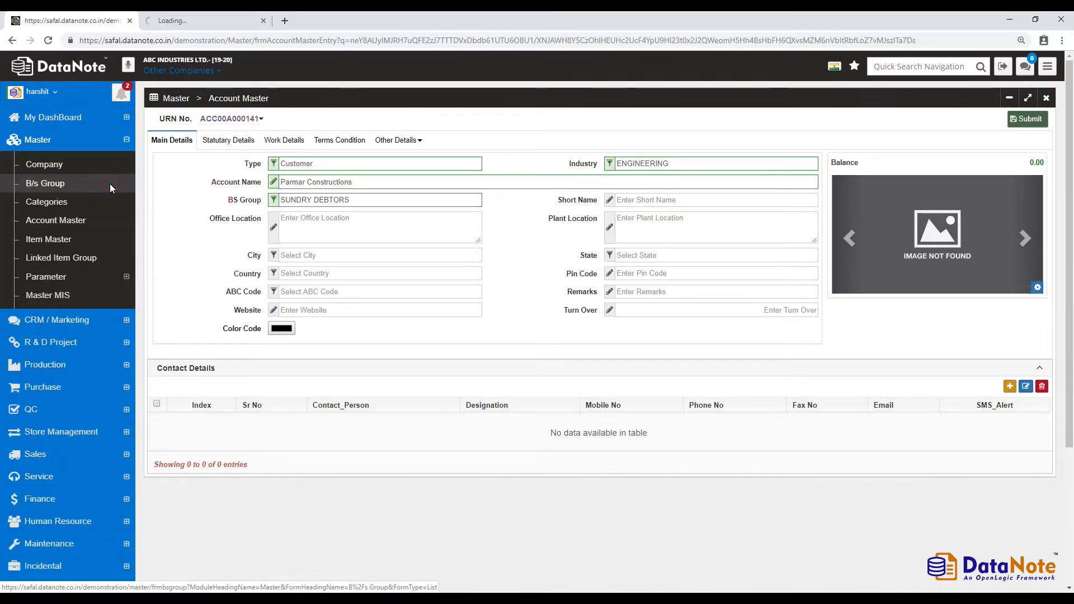
{"action": "left_click", "coordinate": [205, 24]}
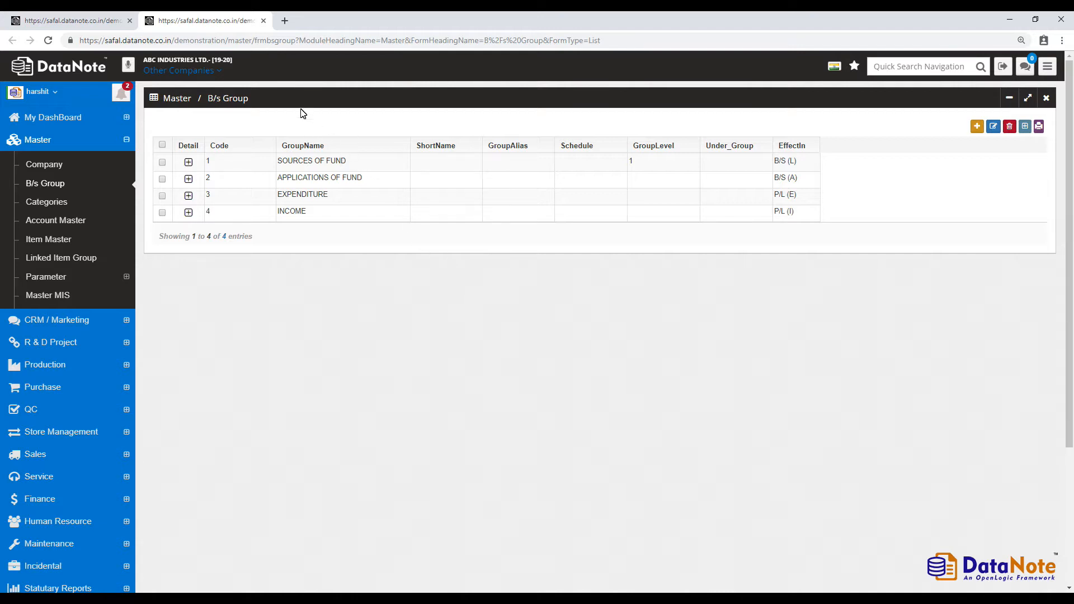
{"action": "left_click", "coordinate": [263, 22]}
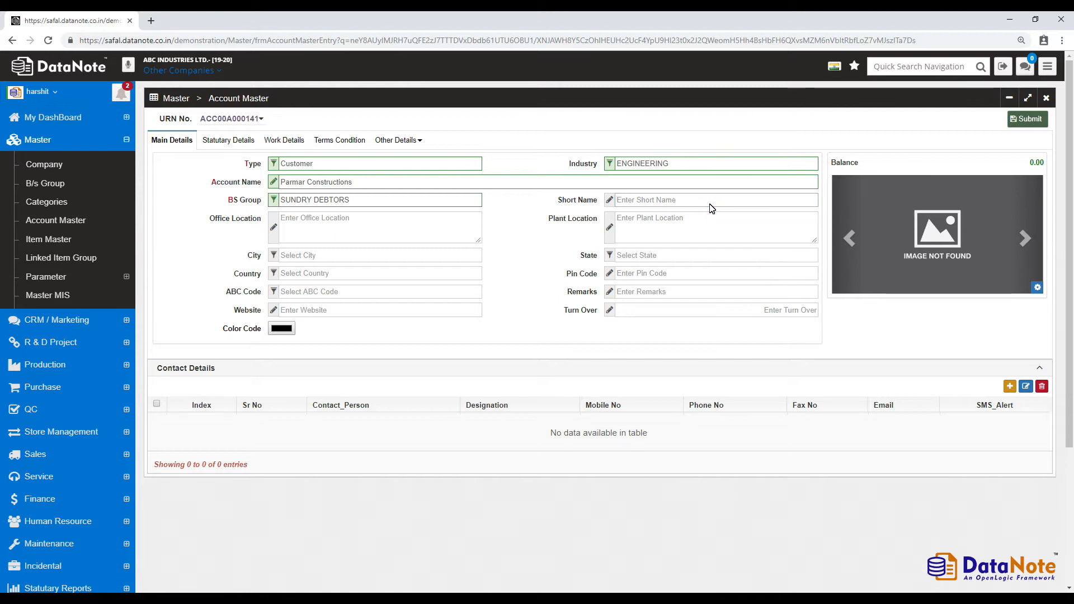
Enter short name 'Parmar CO', the office location, plant location Mahuva and city Mahuva.
{"action": "type", "text": "Parmar"}
{"action": "type", "text": "CO"}
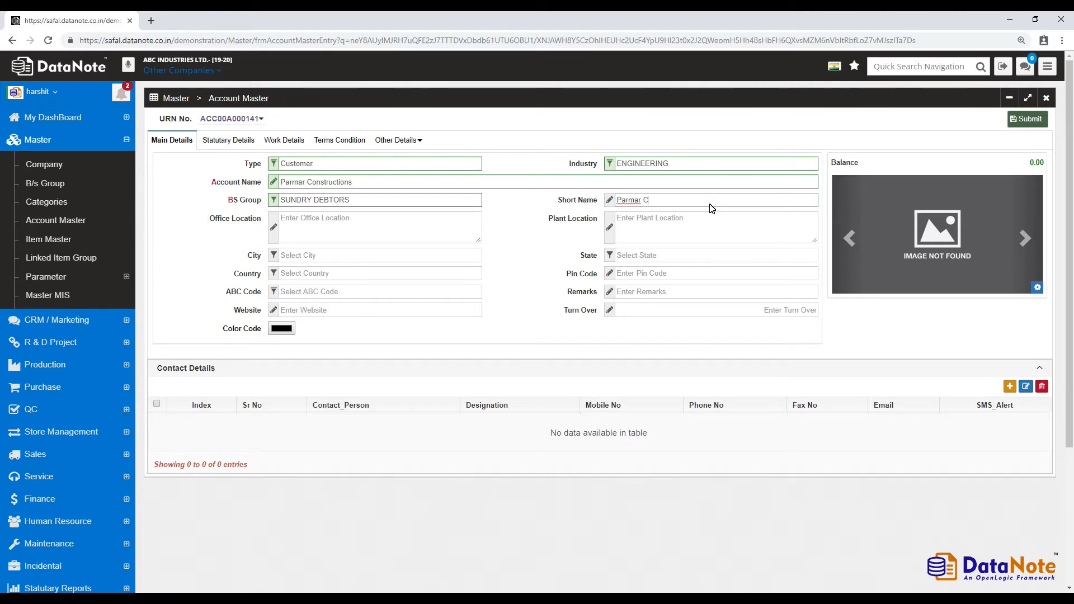
{"action": "left_click", "coordinate": [453, 225]}
{"action": "key", "text": "Tab"}
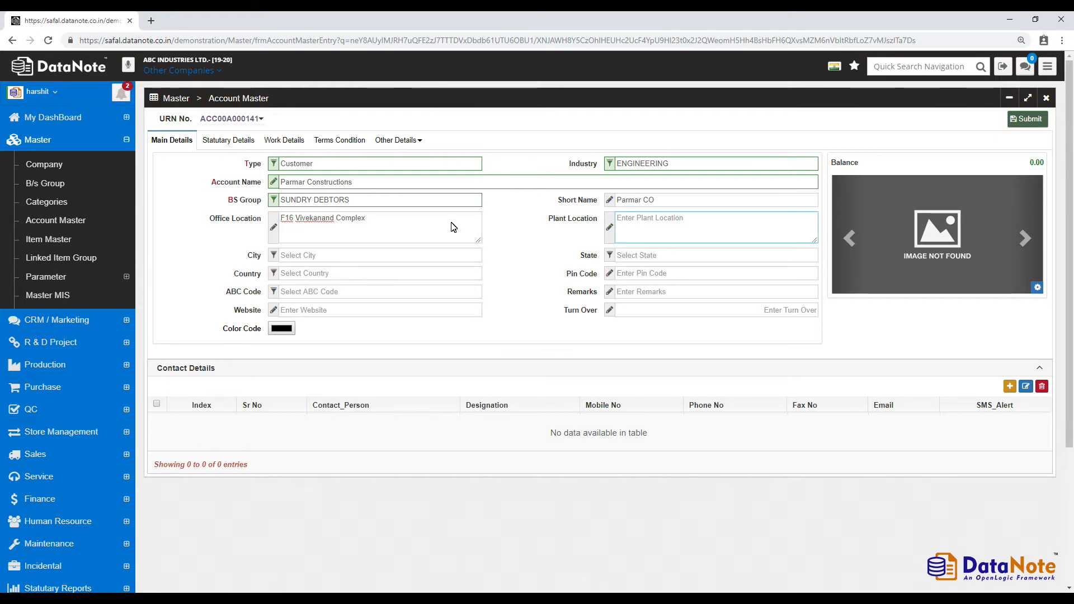
{"action": "type", "text": "Mahuva"}
{"action": "key", "text": "Tab"}
{"action": "type", "text": "mahuva"}
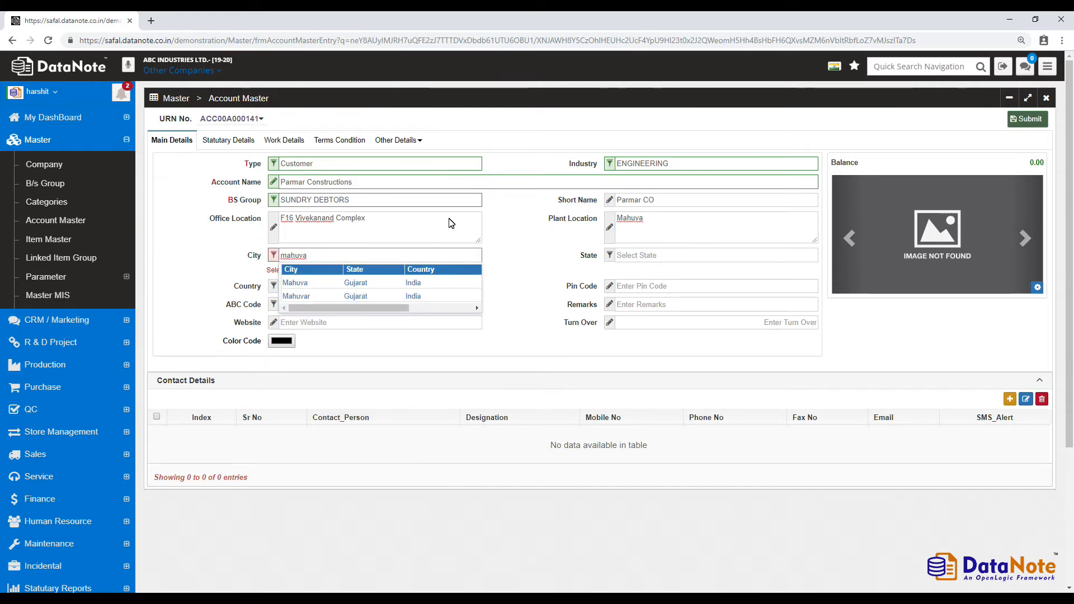
{"action": "left_click", "coordinate": [385, 282]}
{"action": "left_click", "coordinate": [680, 277]}
{"action": "type", "text": "364290"}
{"action": "key", "text": "Tab"}
{"action": "key", "text": "Down"}
{"action": "key", "text": "Return"}
{"action": "key", "text": "Tab"}
{"action": "type", "text": "Add your remarks he"}
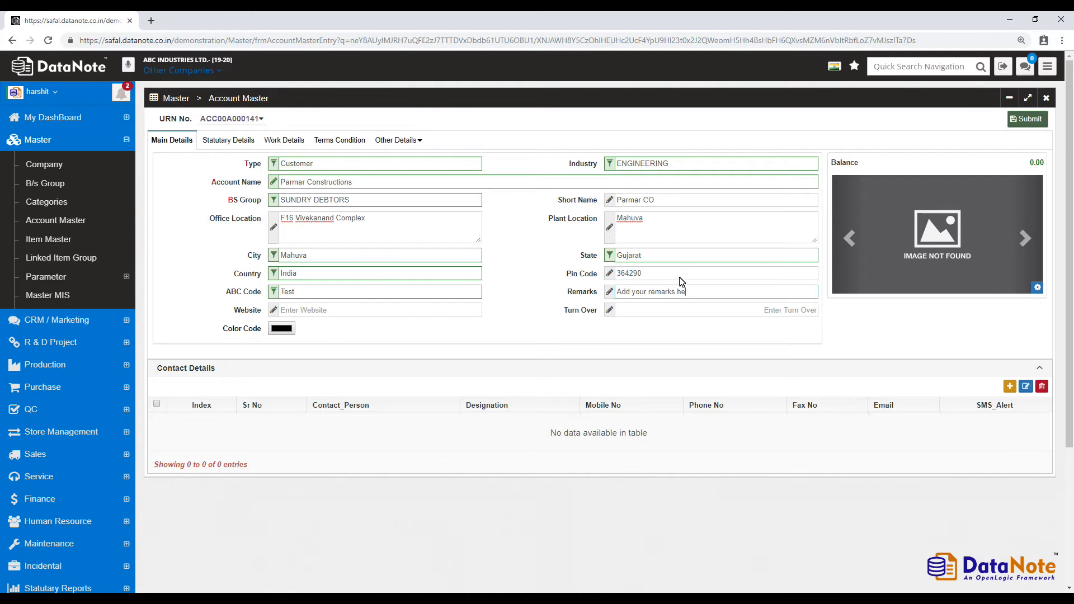
{"action": "key", "text": "Tab"}
{"action": "type", "text": "www.parmarconsultancy.com"}
{"action": "key", "text": "Tab"}
Enter turnover 250000 and start a new contact with the person's name and CEO designation.
{"action": "type", "text": "250000"}
{"action": "left_click", "coordinate": [1010, 386]}
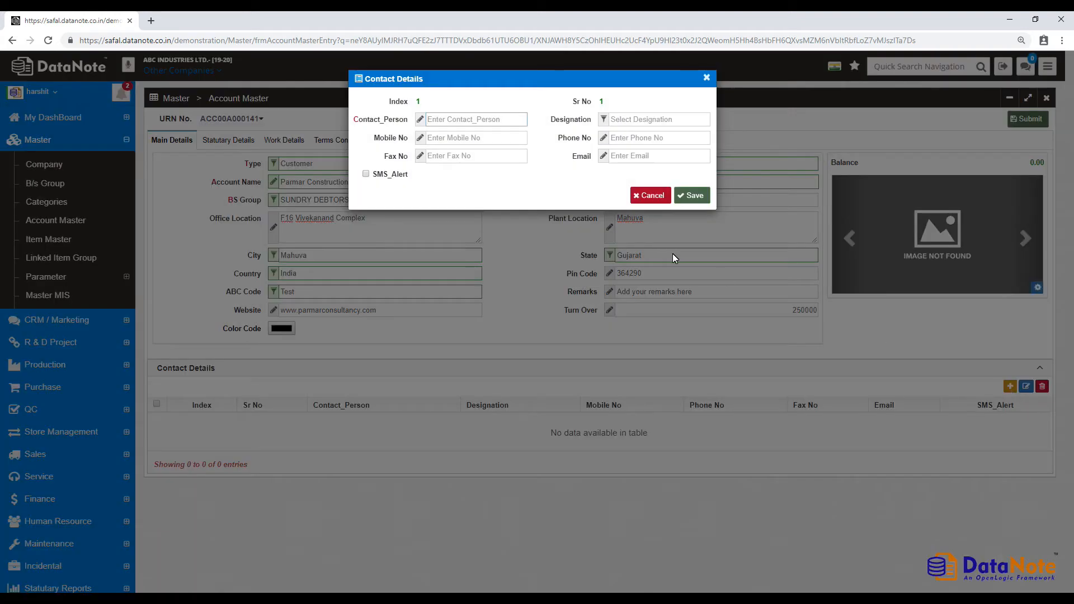
{"action": "left_click", "coordinate": [503, 120]}
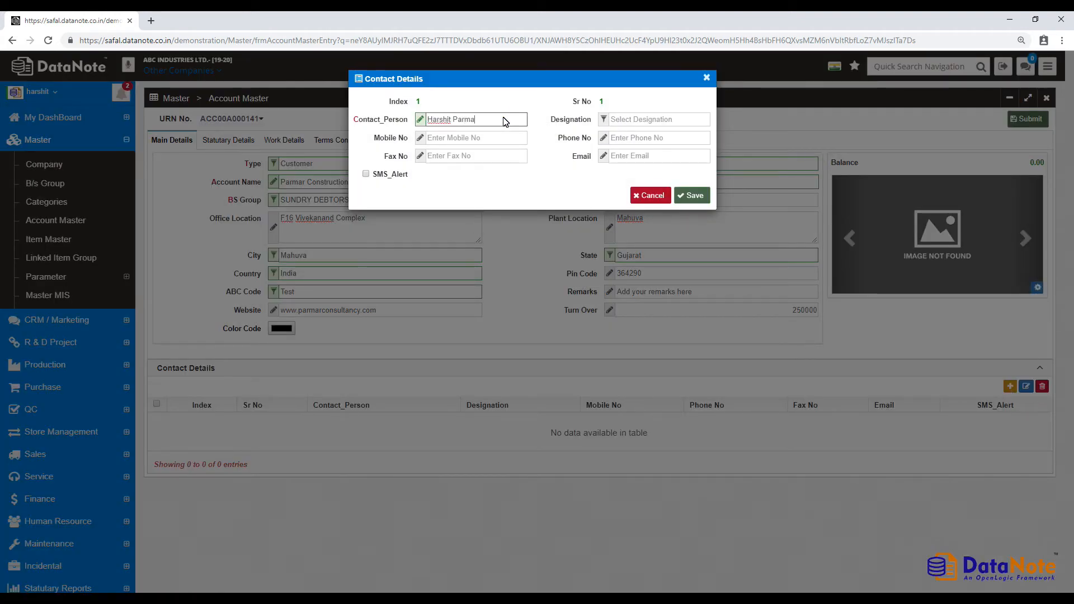
{"action": "key", "text": "Tab"}
{"action": "key", "text": "Down"}
{"action": "key", "text": "Down"}
{"action": "key", "text": "Down"}
{"action": "key", "text": "Down"}
{"action": "key", "text": "Up"}
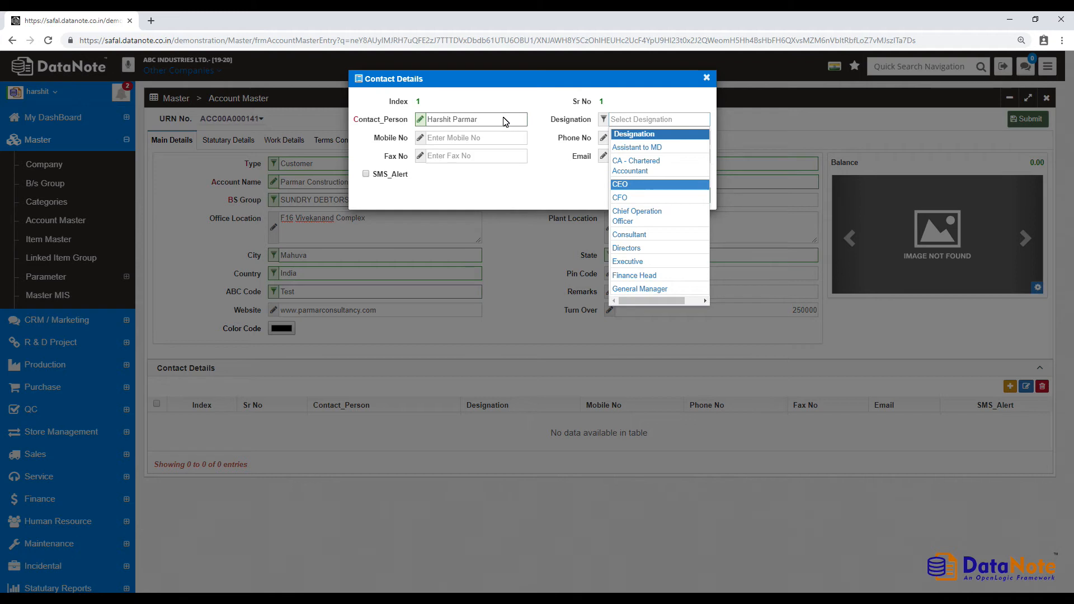
{"action": "key", "text": "Return"}
Enter the contact's mobile number and e-mail, save the contact, and submit the account.
{"action": "key", "text": "Tab"}
{"action": "type", "text": "123456"}
{"action": "key", "text": "Tab"}
{"action": "key", "text": "Tab"}
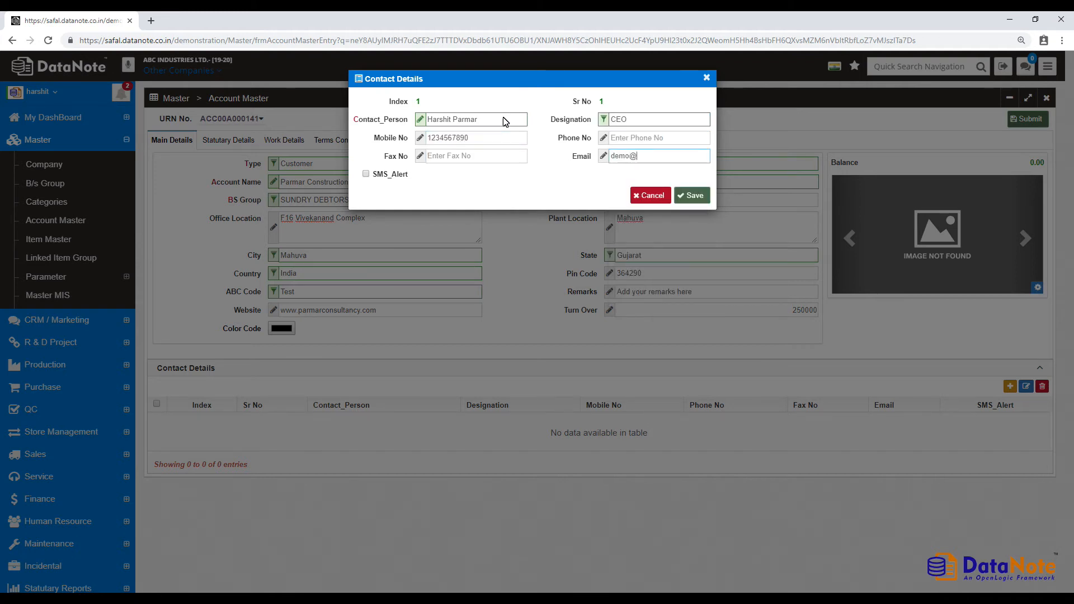
{"action": "left_click", "coordinate": [692, 195]}
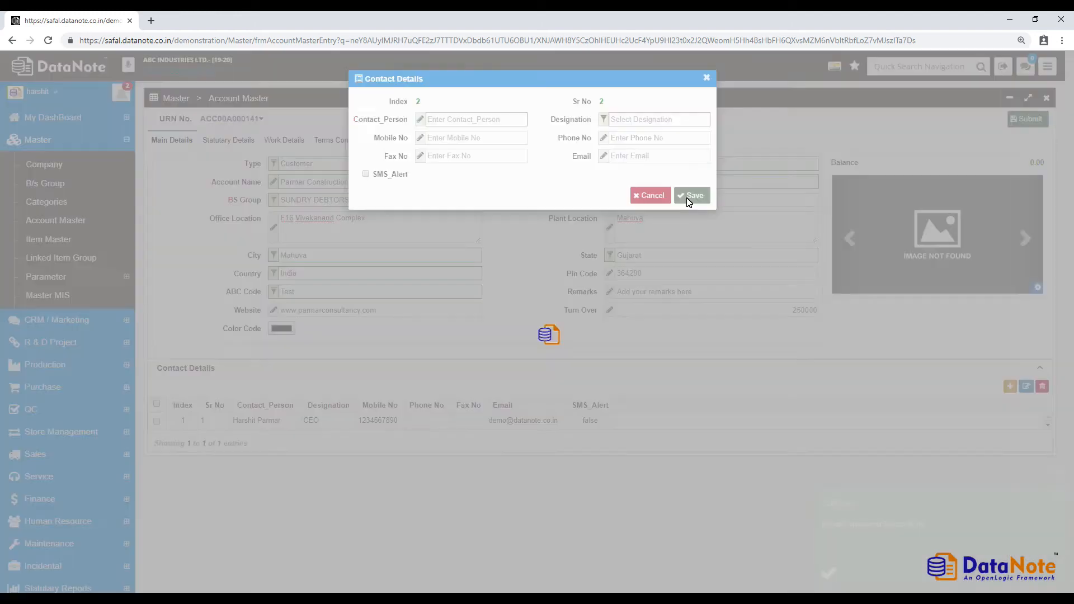
{"action": "left_click", "coordinate": [706, 79]}
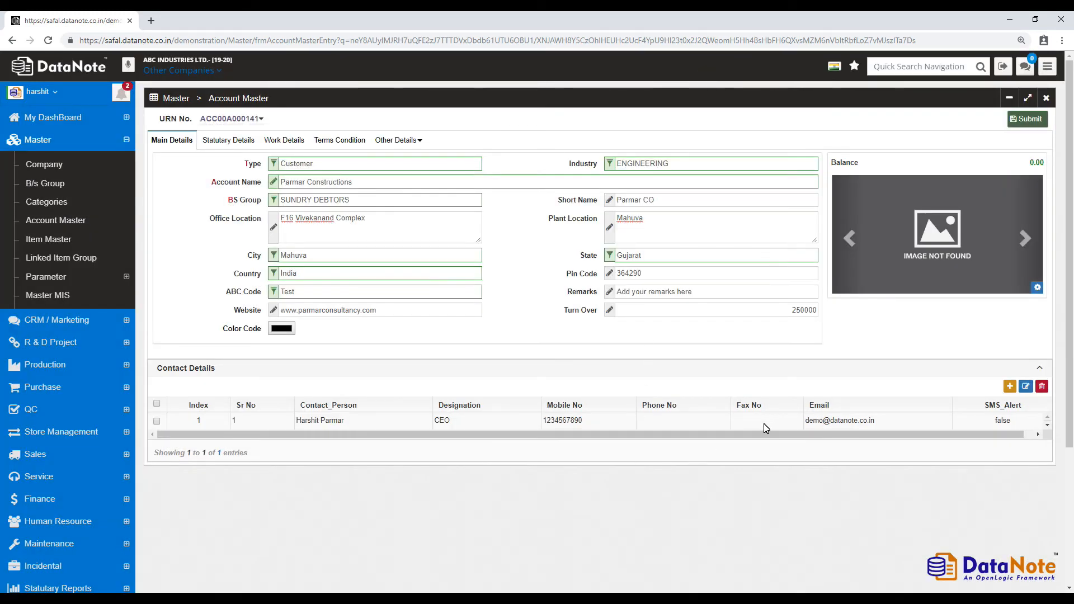
{"action": "left_click", "coordinate": [1026, 121]}
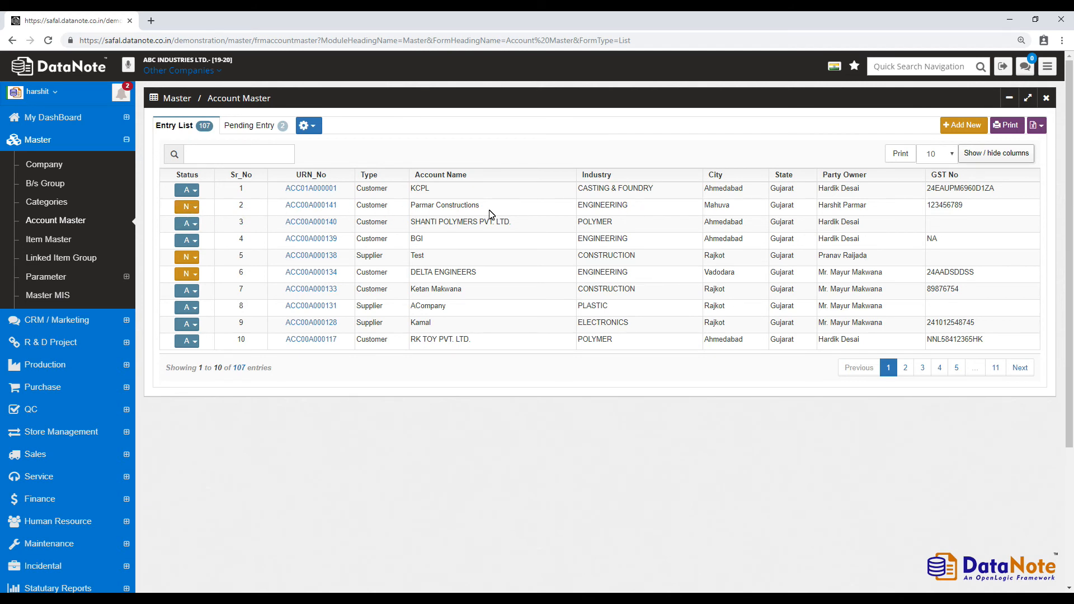
Set Parmar Constructions' status to Approved in the Account Master entry list.
{"action": "left_click", "coordinate": [190, 207]}
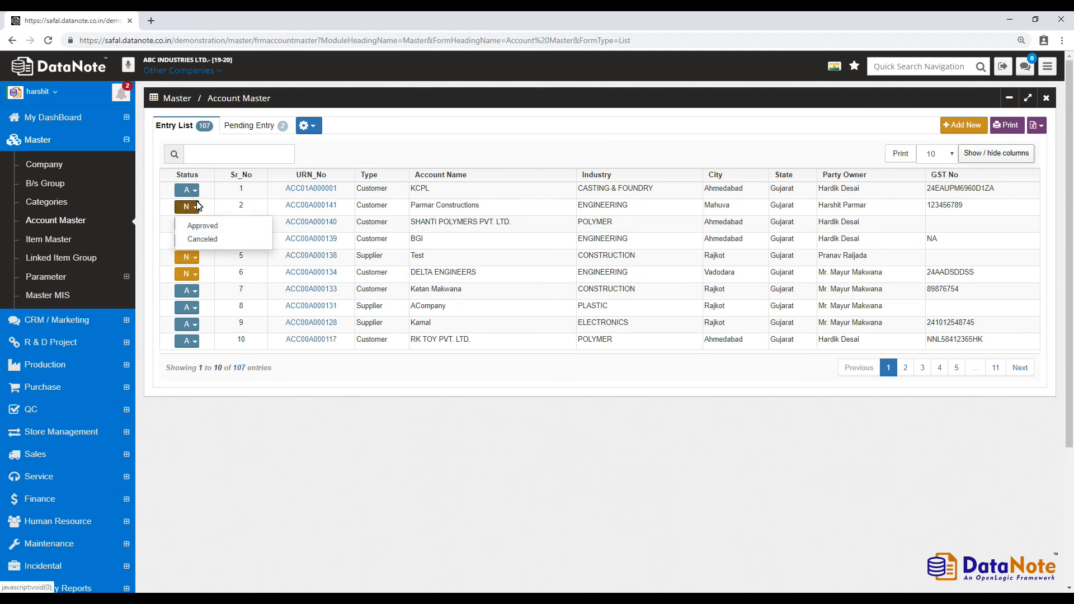
{"action": "left_click", "coordinate": [241, 228]}
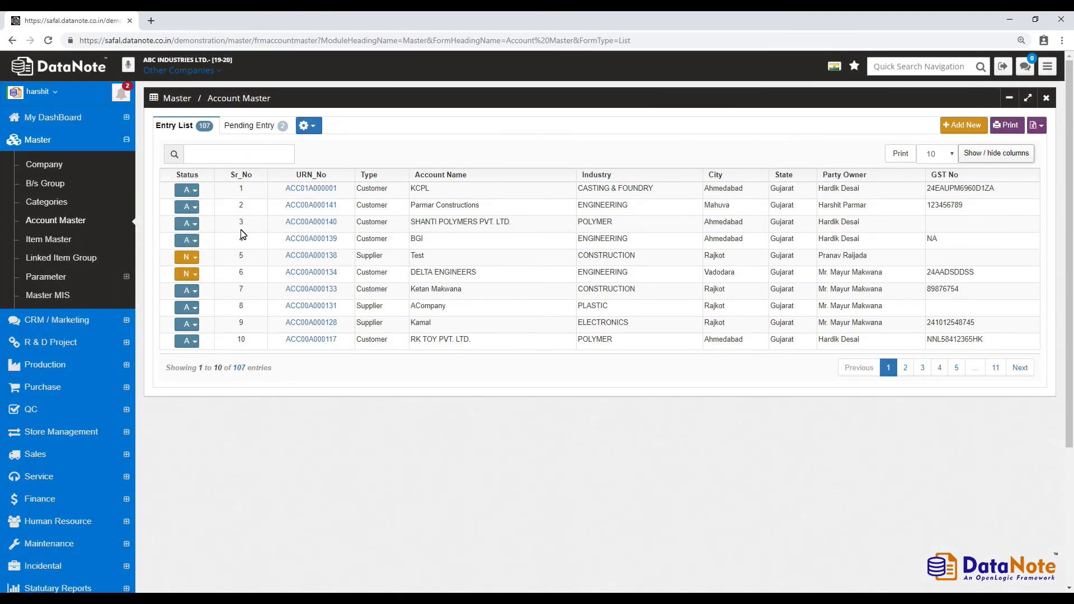